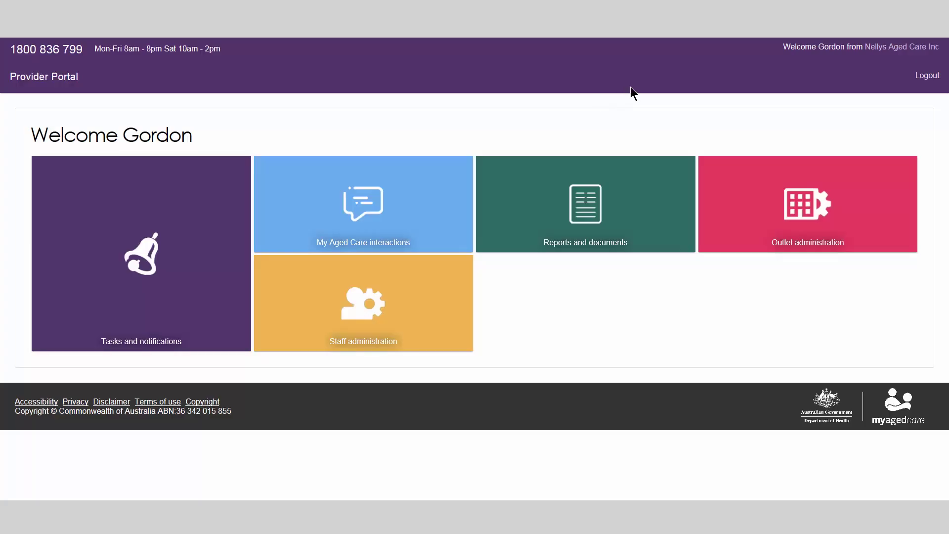
Select Nellys Aged Care Inc as the working outlet and open its Staff Administration page.
{"action": "left_click", "coordinate": [903, 48]}
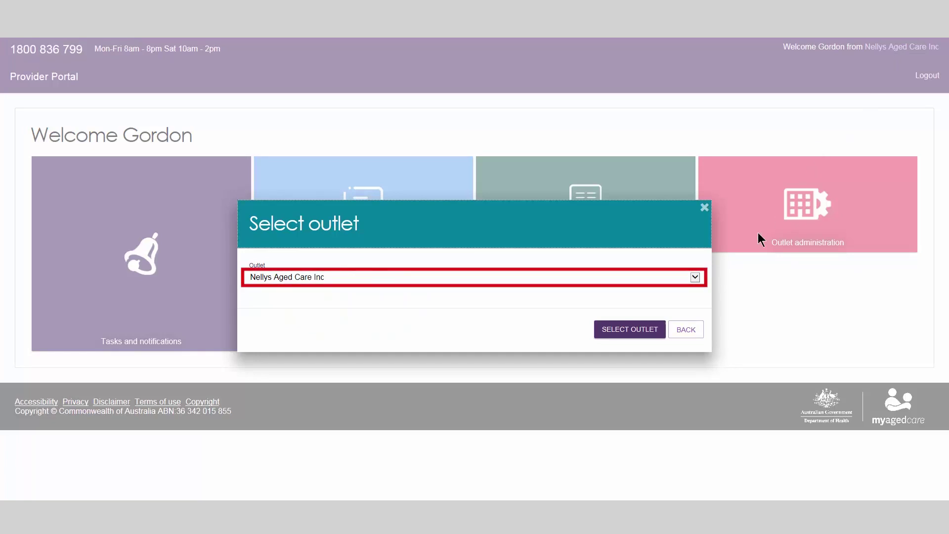
{"action": "left_click", "coordinate": [698, 278]}
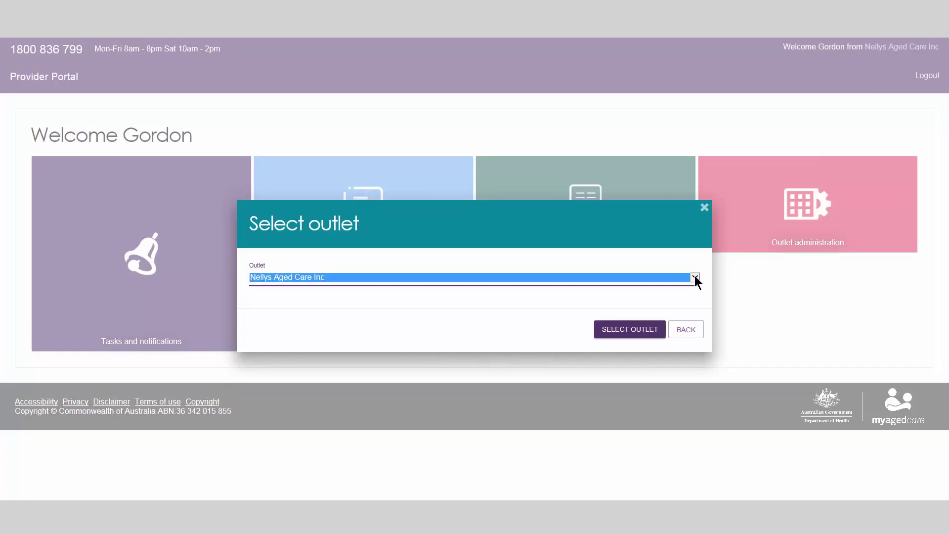
{"action": "left_click", "coordinate": [644, 334]}
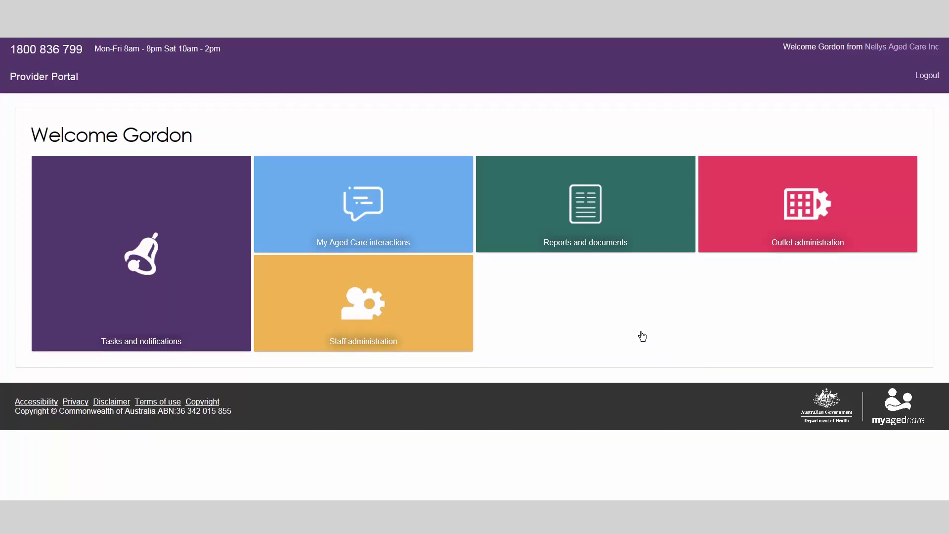
{"action": "left_click", "coordinate": [383, 315]}
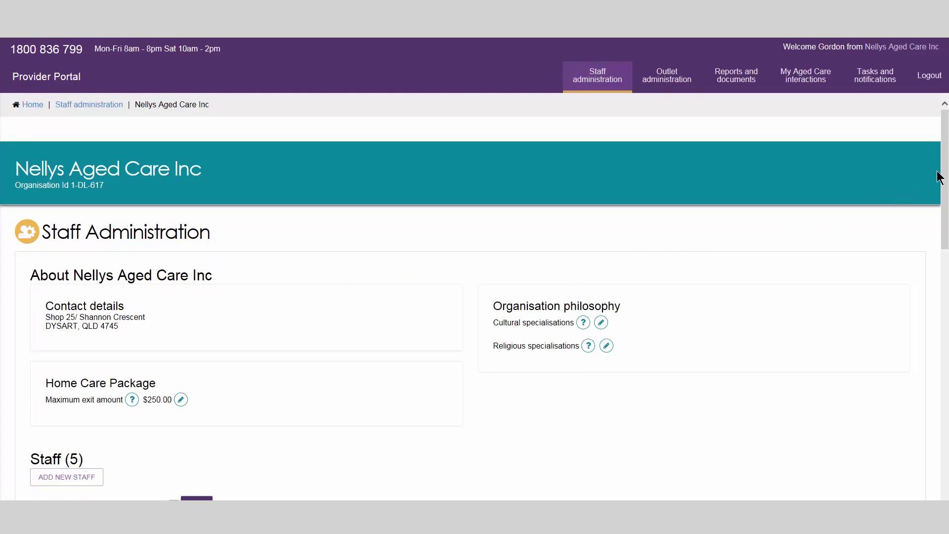
Scroll down the Nellys Aged Care Inc Staff Administration page to view the staff list.
{"action": "left_click_drag", "start_coordinate": [939, 177], "coordinate": [937, 275]}
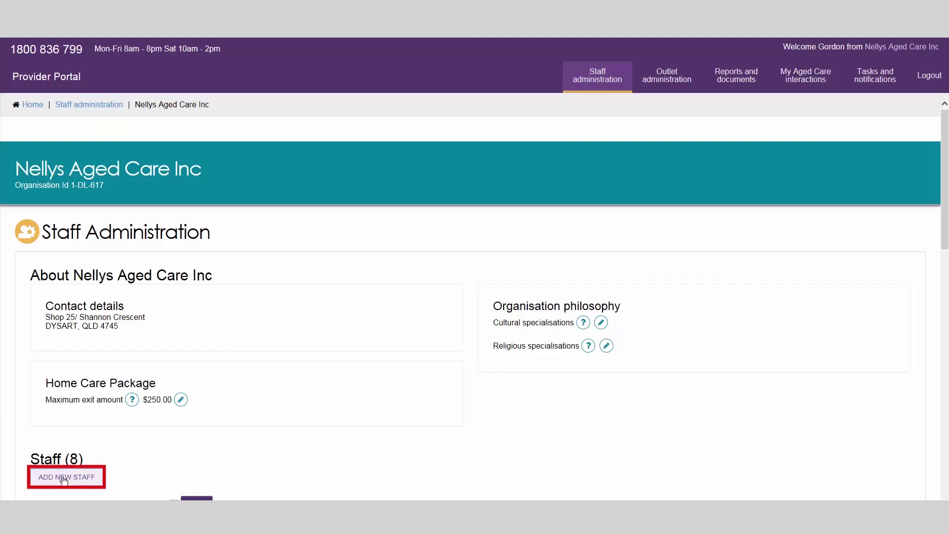
Add a new staff member with first name, last name, e-mail and work number, at Organisation Level.
{"action": "left_click", "coordinate": [64, 479]}
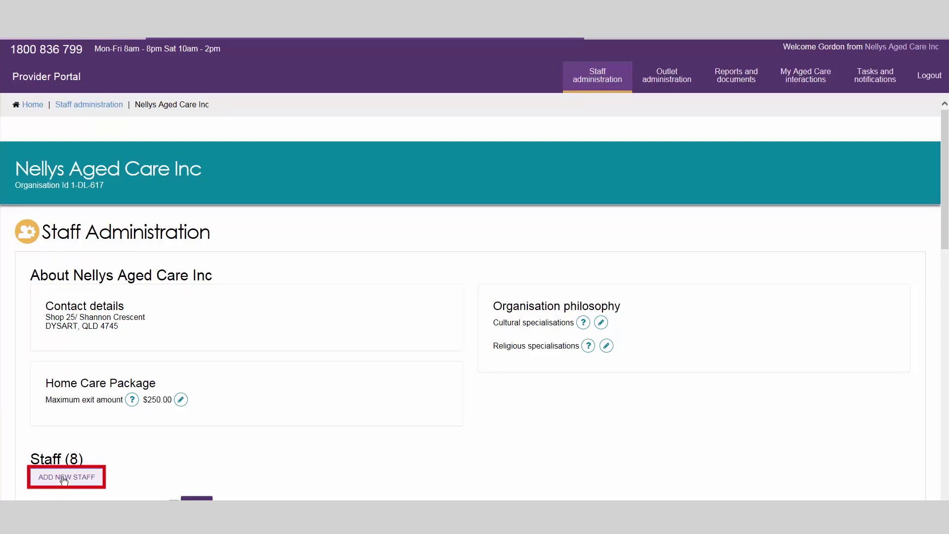
{"action": "left_click", "coordinate": [72, 234]}
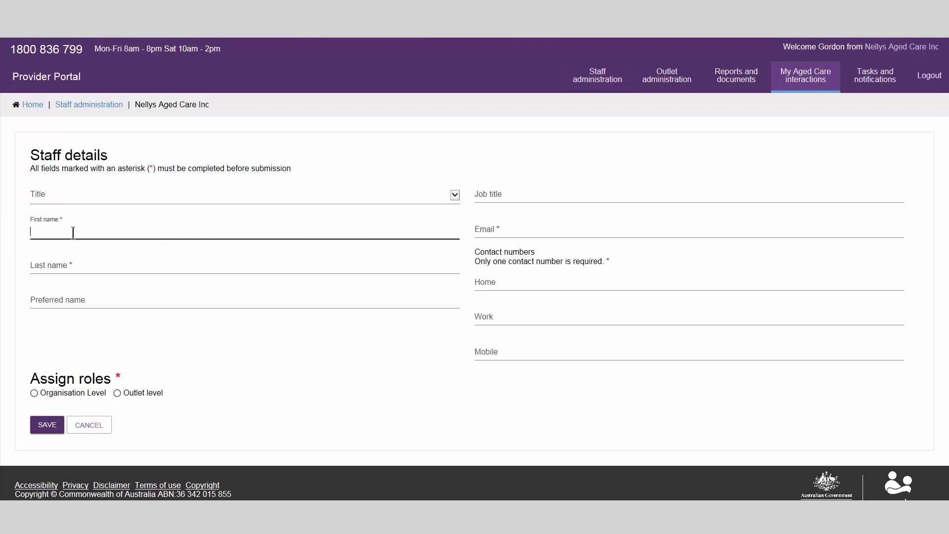
{"action": "key", "text": "Tab"}
{"action": "key", "text": "Tab"}
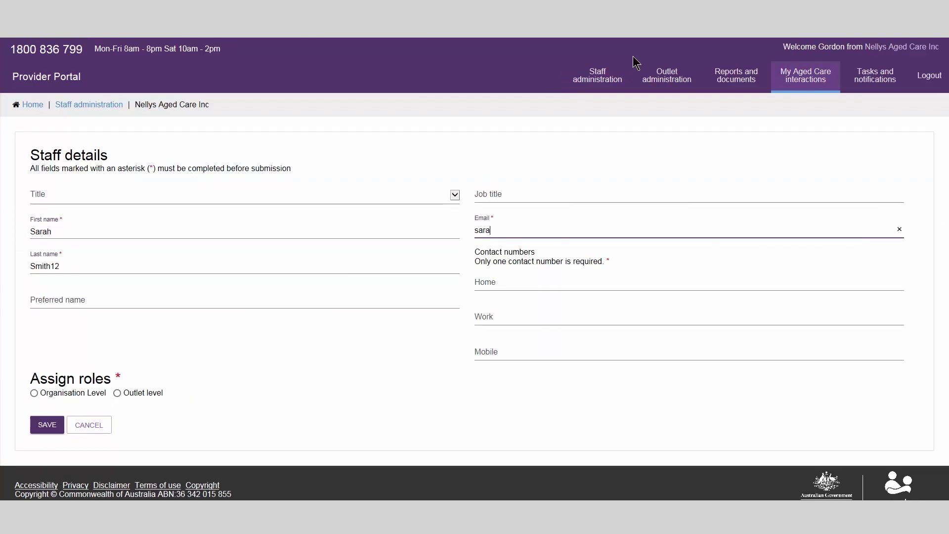
{"action": "key", "text": "Tab"}
{"action": "key", "text": "Tab"}
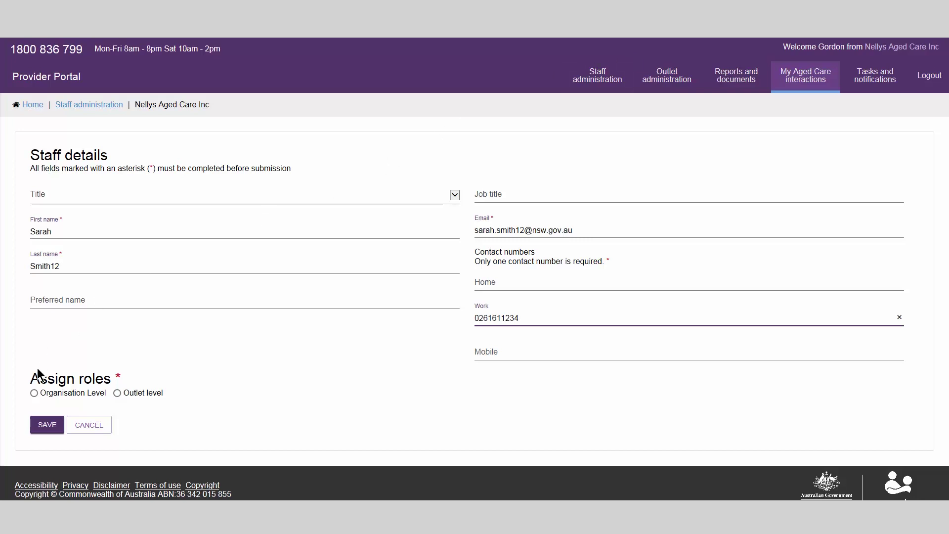
{"action": "left_click", "coordinate": [34, 393]}
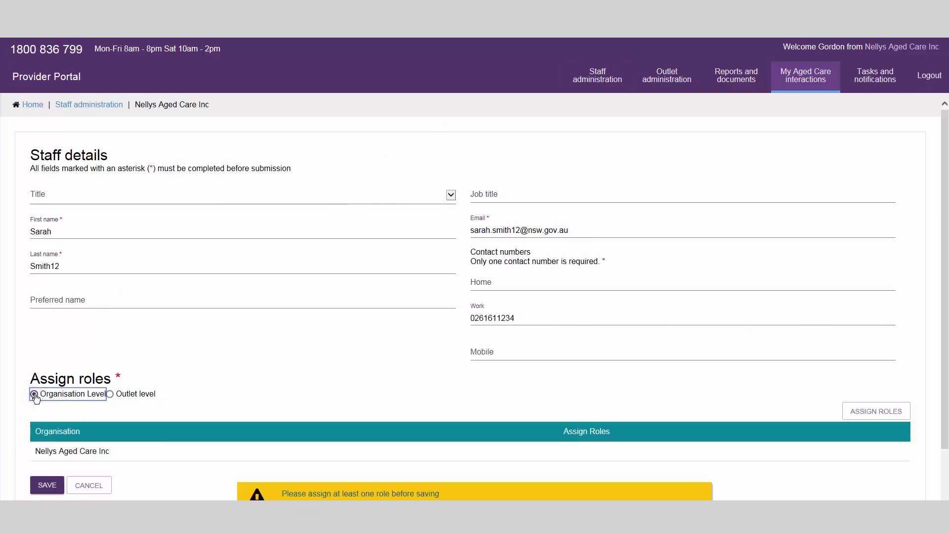
Assign the new staff member the Team Leader role and save the record.
{"action": "left_click", "coordinate": [870, 410]}
{"action": "left_click", "coordinate": [482, 267]}
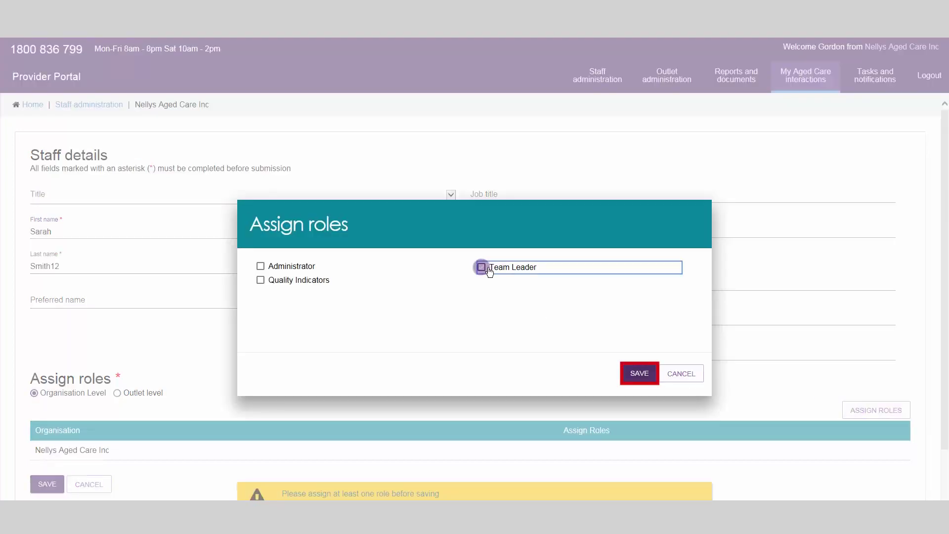
{"action": "left_click", "coordinate": [635, 373]}
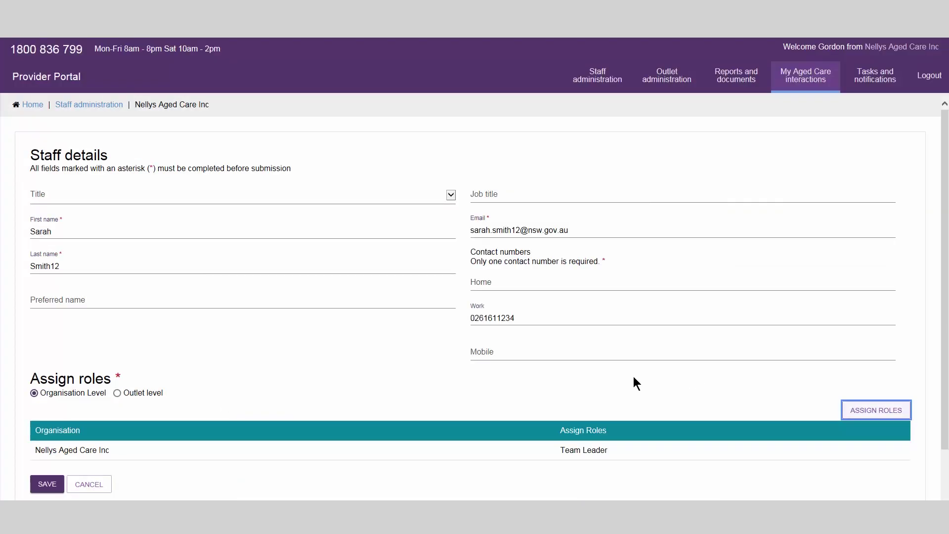
{"action": "left_click", "coordinate": [48, 484]}
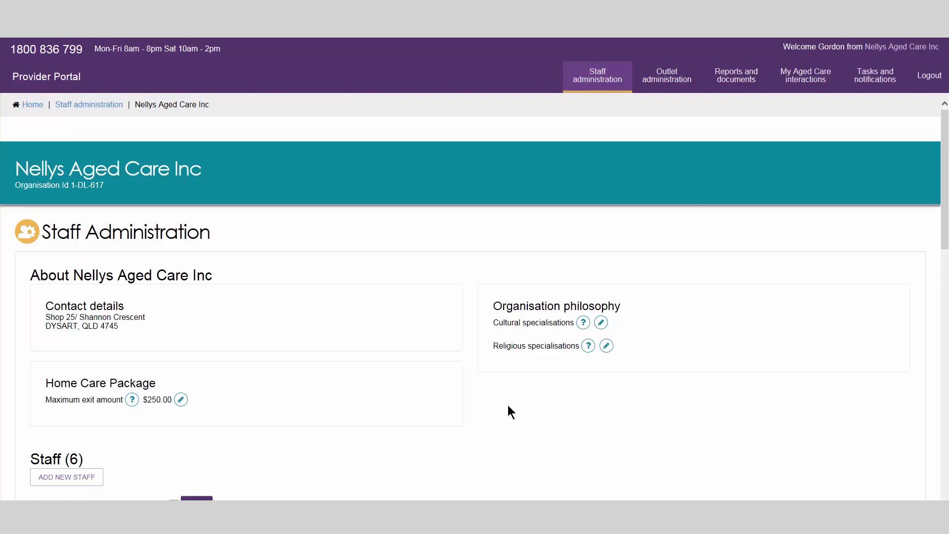
Deactivate the newly added staff member's account from their staff card.
{"action": "scroll", "coordinate": [508, 407], "scroll_direction": "down", "scroll_amount": 10}
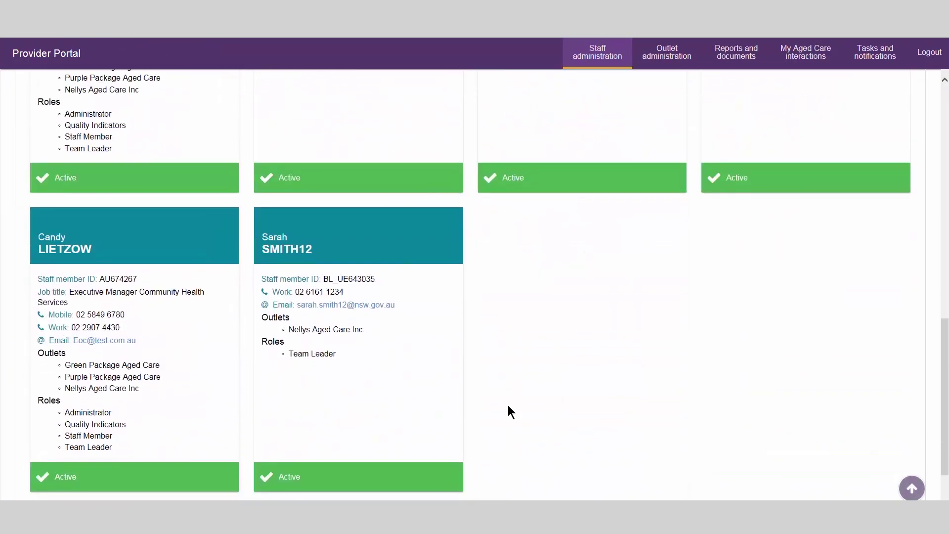
{"action": "left_click", "coordinate": [300, 252]}
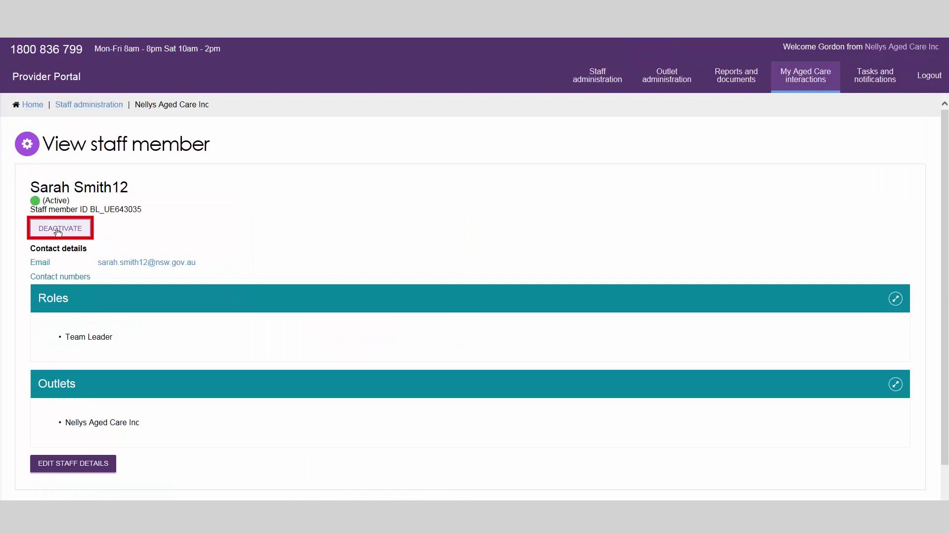
{"action": "left_click", "coordinate": [58, 231]}
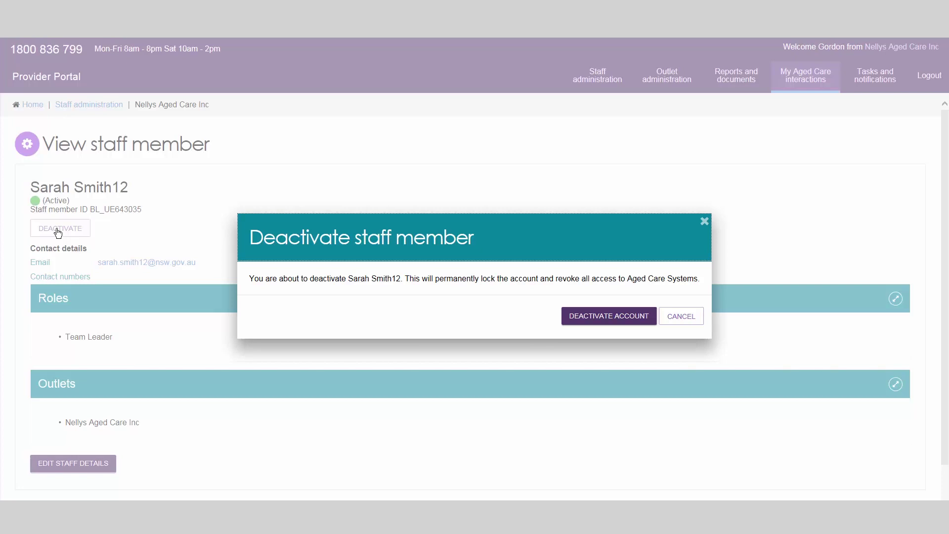
{"action": "left_click", "coordinate": [585, 316]}
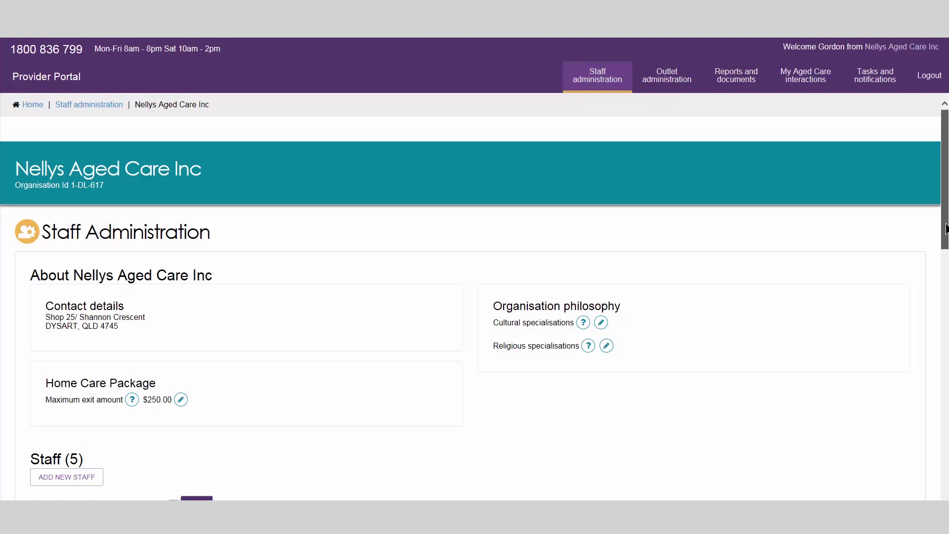
Filter the staff list to Inactive status and open the last inactive member's record.
{"action": "left_click_drag", "start_coordinate": [945, 227], "coordinate": [944, 287]}
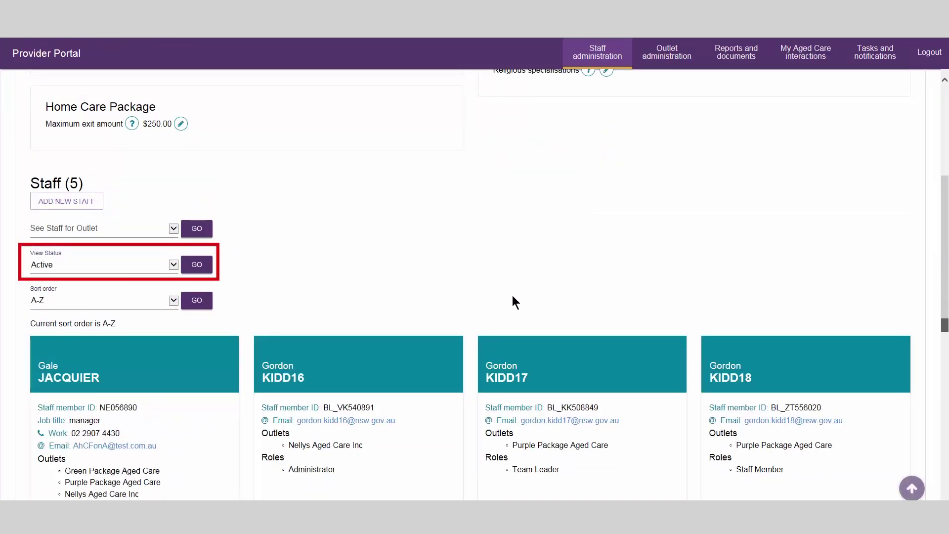
{"action": "left_click", "coordinate": [172, 265]}
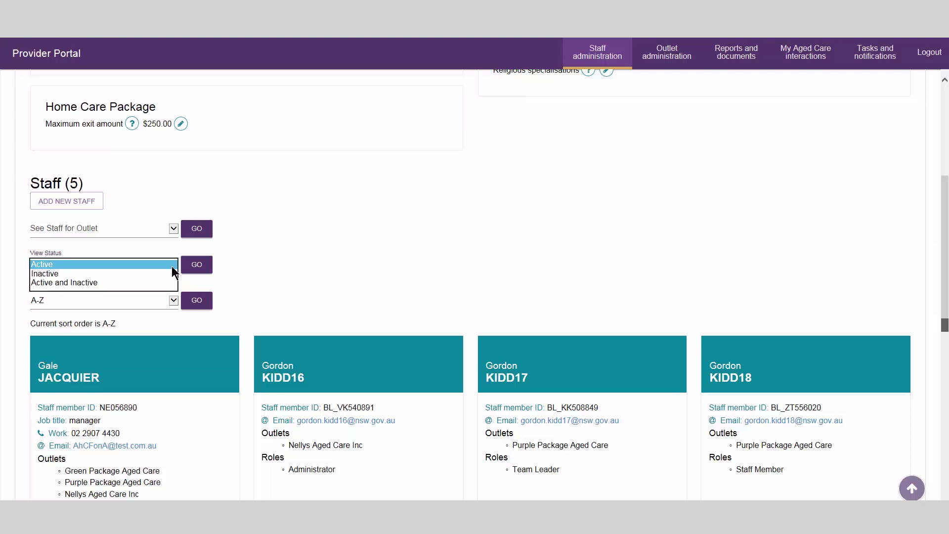
{"action": "left_click", "coordinate": [173, 274]}
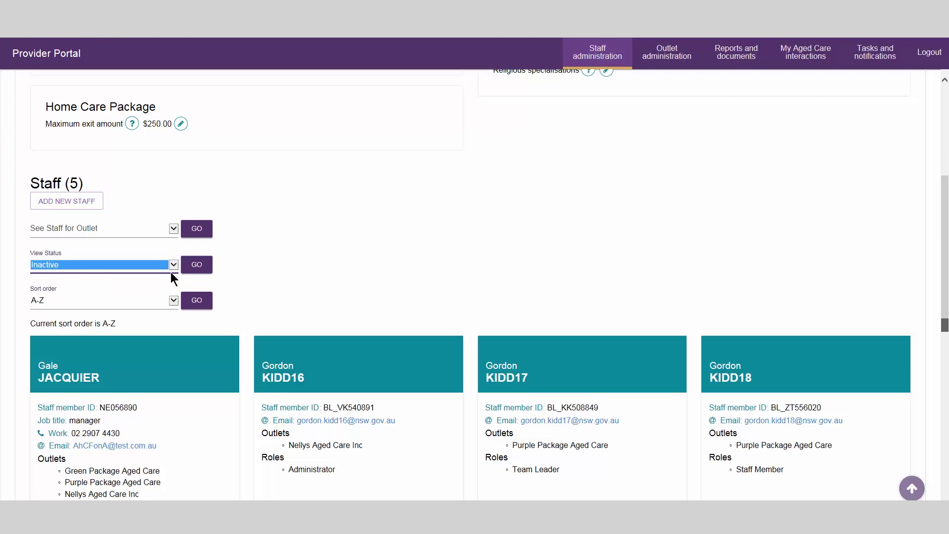
{"action": "left_click", "coordinate": [200, 266]}
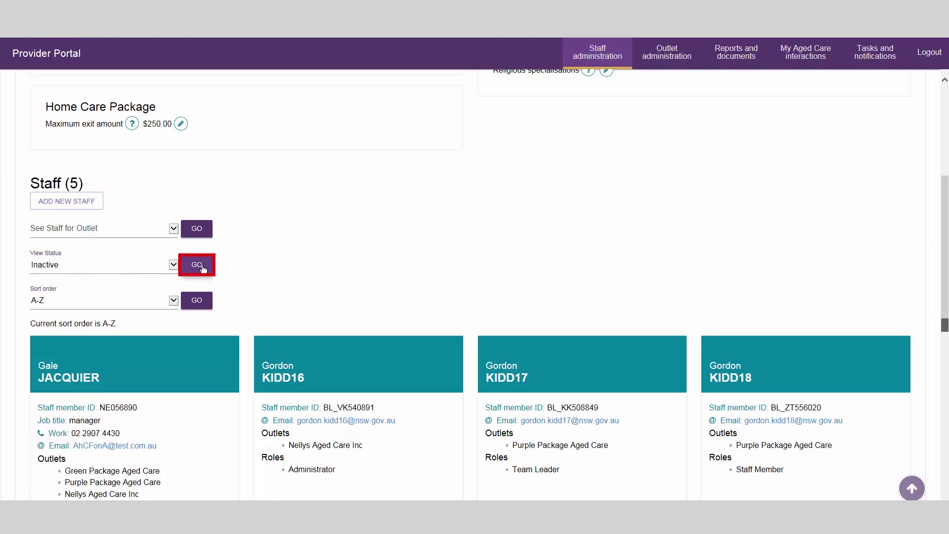
{"action": "scroll", "coordinate": [202, 269], "scroll_direction": "down", "scroll_amount": 5}
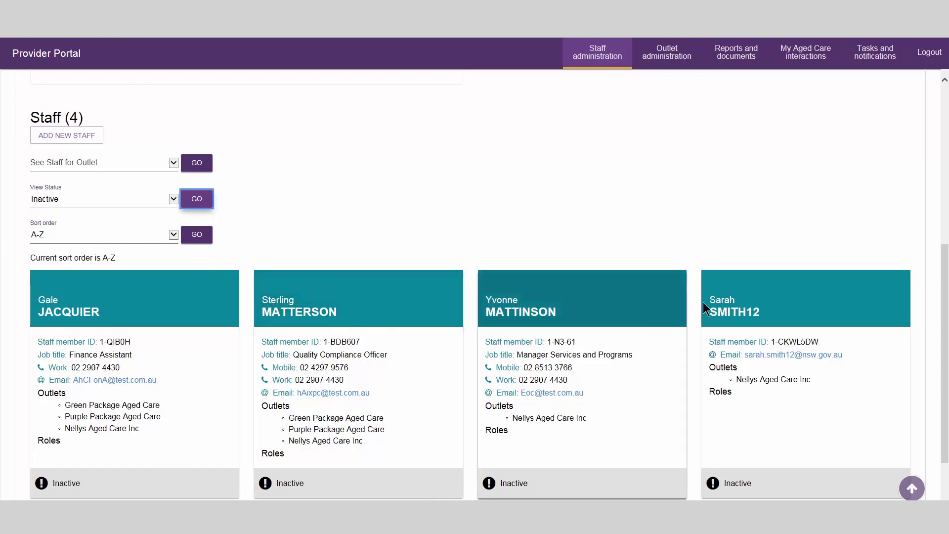
{"action": "left_click", "coordinate": [735, 313]}
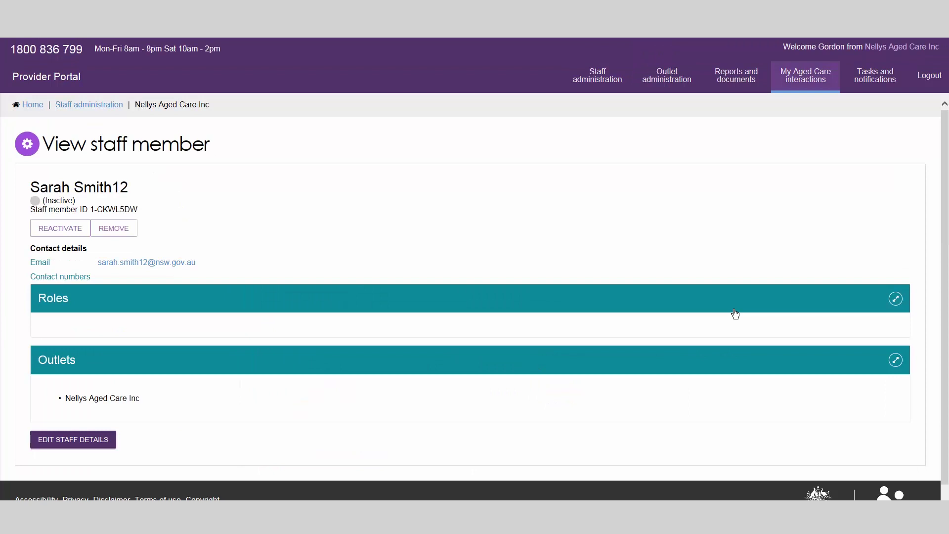
Remove the inactive staff member's account and confirm the removal.
{"action": "left_click", "coordinate": [114, 228]}
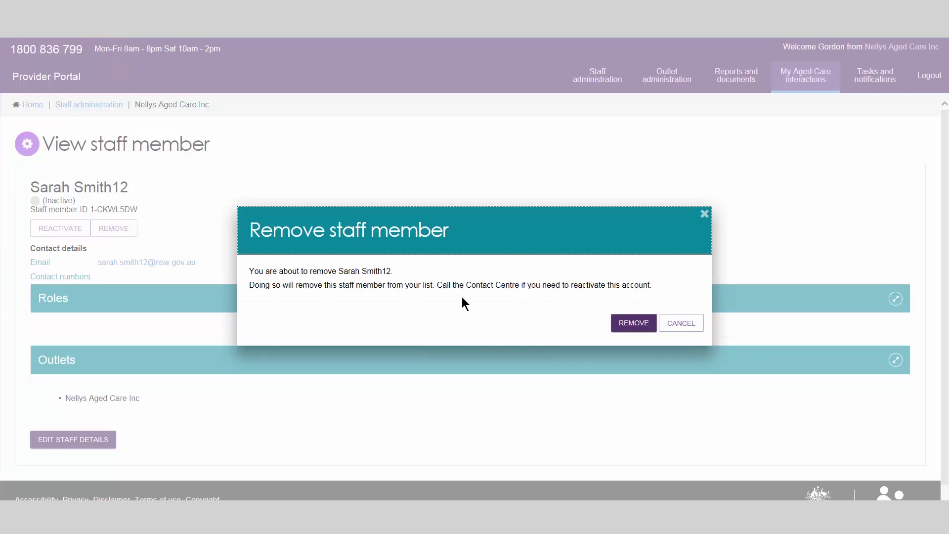
{"action": "left_click", "coordinate": [634, 323]}
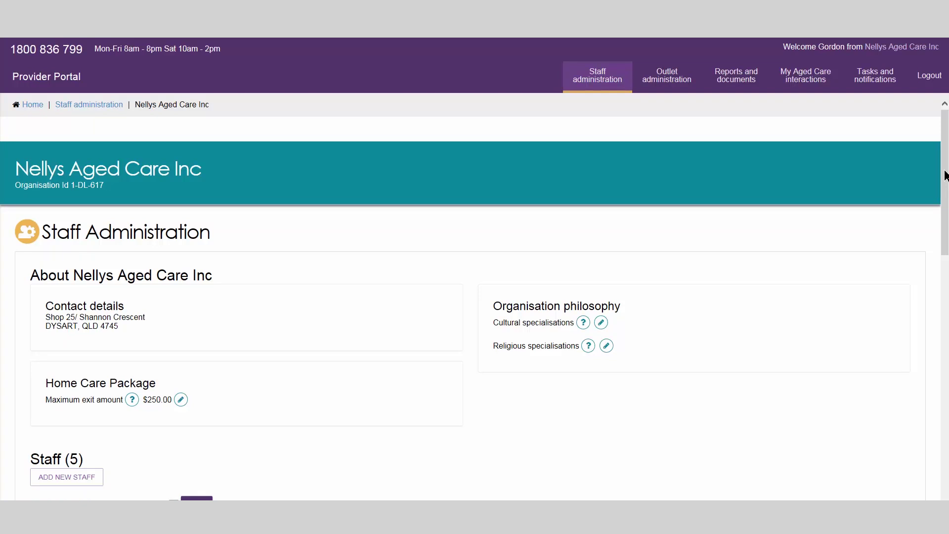
Open the View staff member page of the active Administrator on the second staff card.
{"action": "left_click_drag", "start_coordinate": [945, 175], "coordinate": [940, 269]}
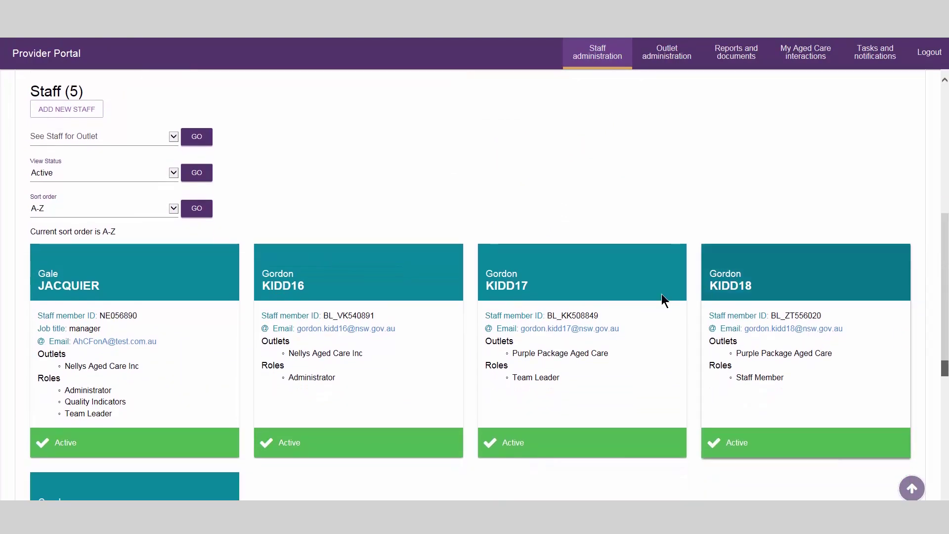
{"action": "left_click", "coordinate": [301, 287]}
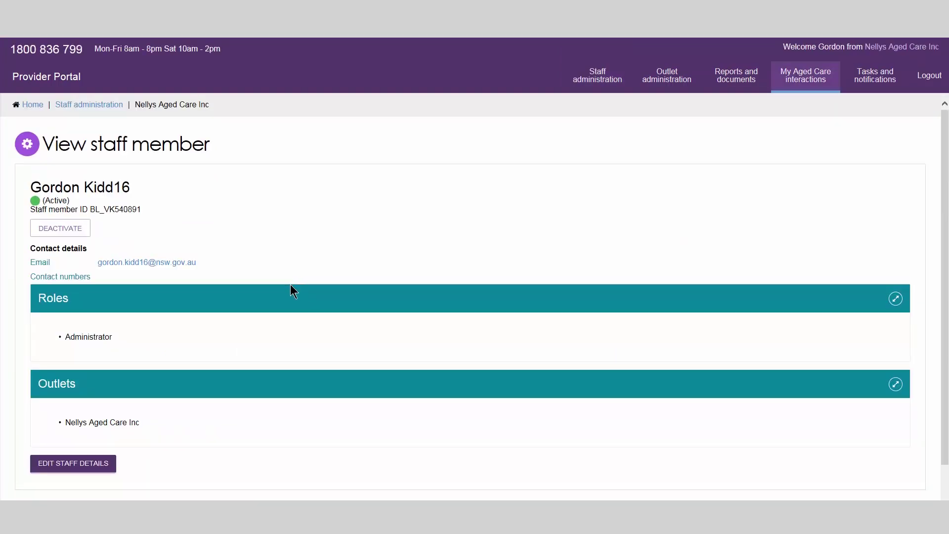
Edit the Administrator's details, adding their first name as preferred name and a work number, then save.
{"action": "left_click", "coordinate": [53, 471]}
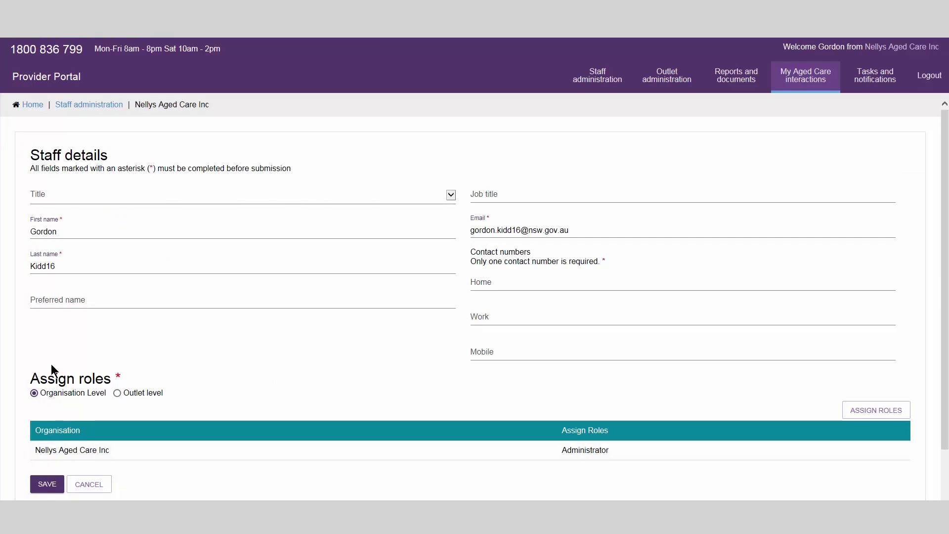
{"action": "left_click", "coordinate": [50, 300]}
{"action": "type", "text": "Gordon"}
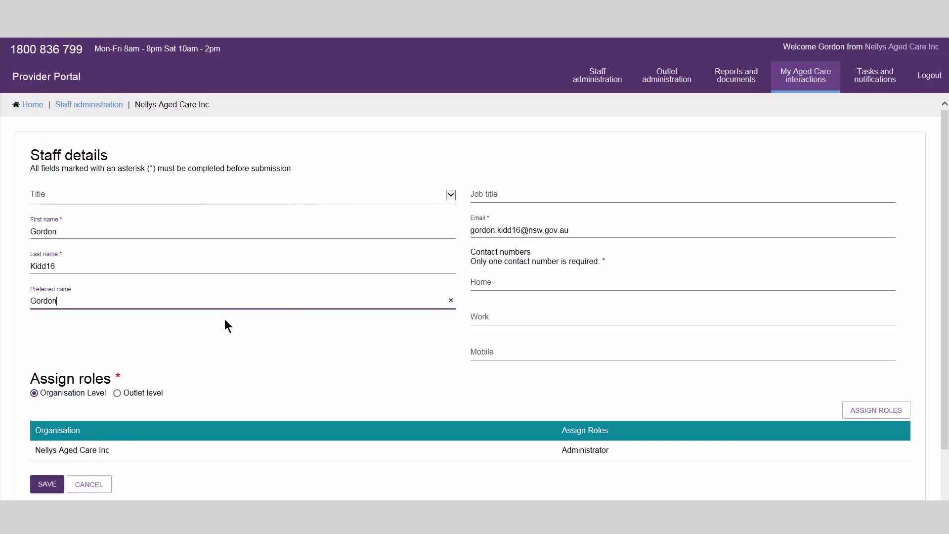
{"action": "left_click", "coordinate": [497, 319]}
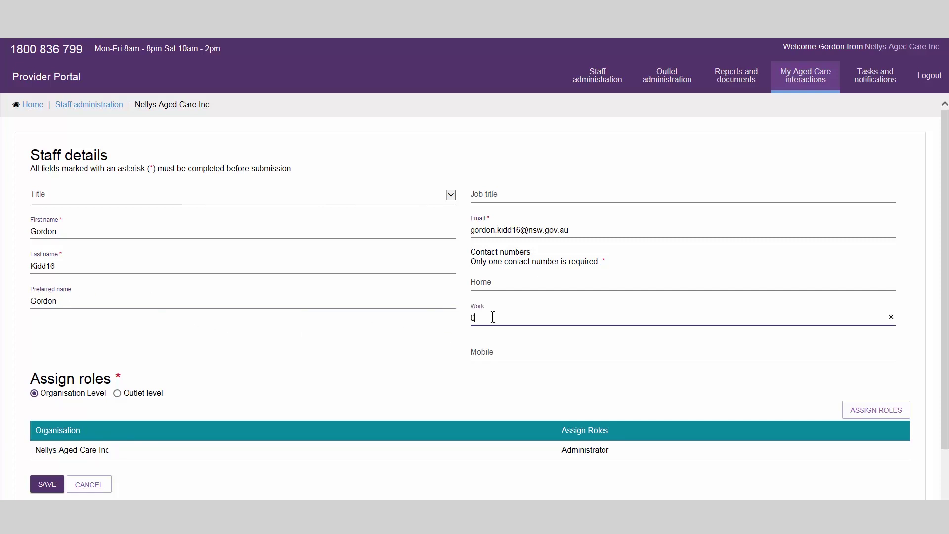
{"action": "left_click", "coordinate": [34, 394]}
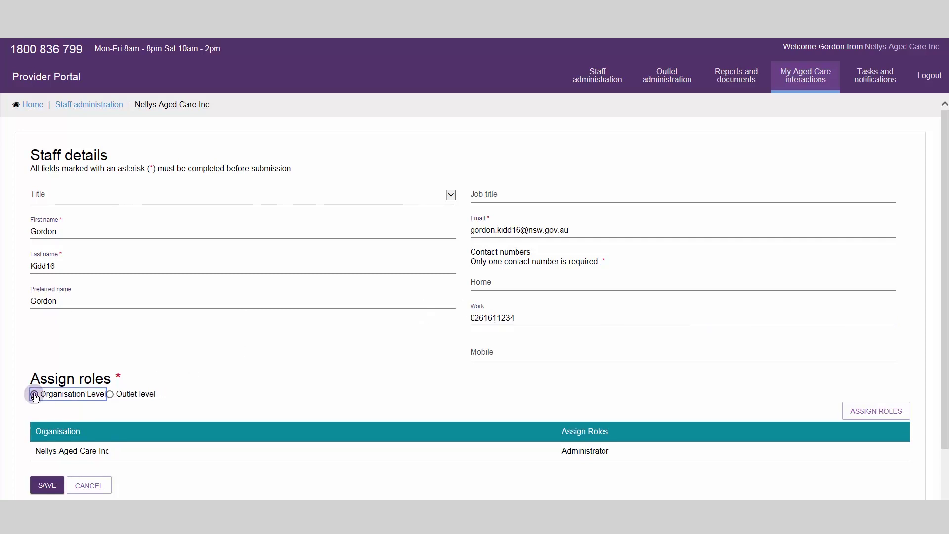
{"action": "left_click", "coordinate": [48, 487]}
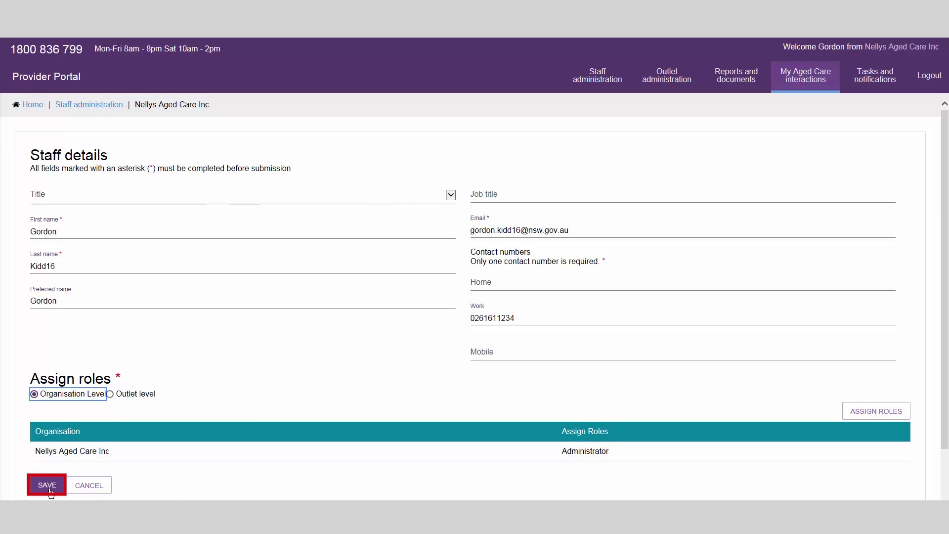
{"action": "left_click", "coordinate": [48, 486]}
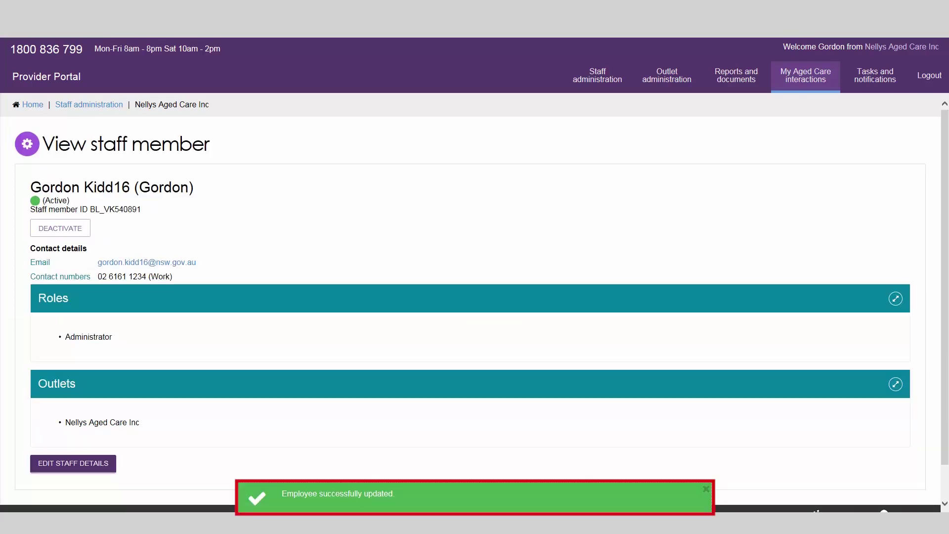